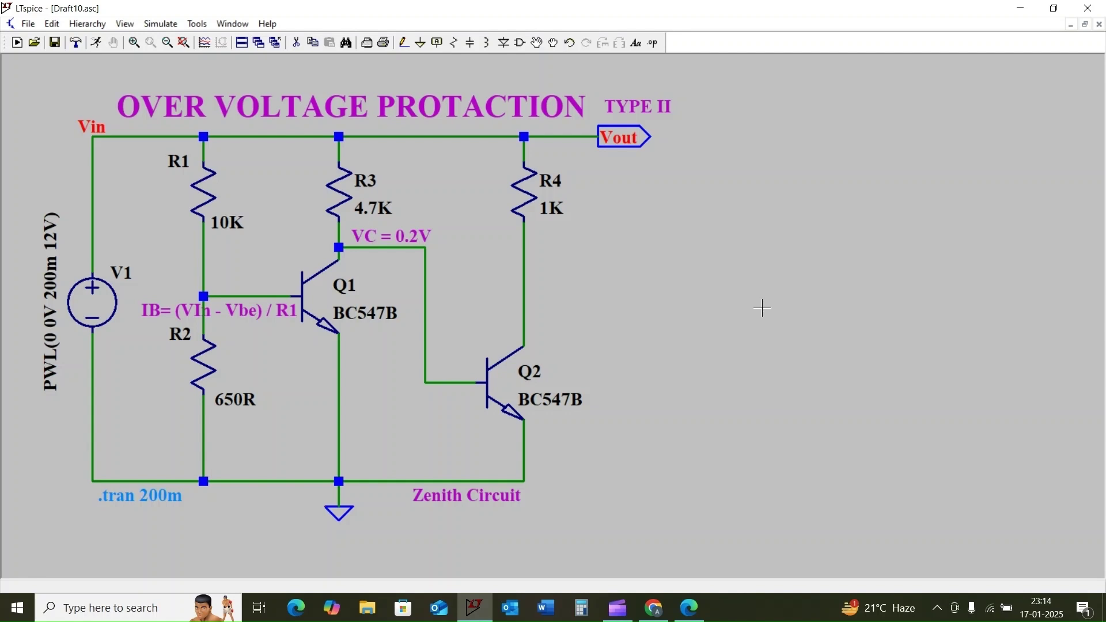
Step: Place a 'VBE =0.7V' text label beside Q1's emitter
mouse_move(425, 323)
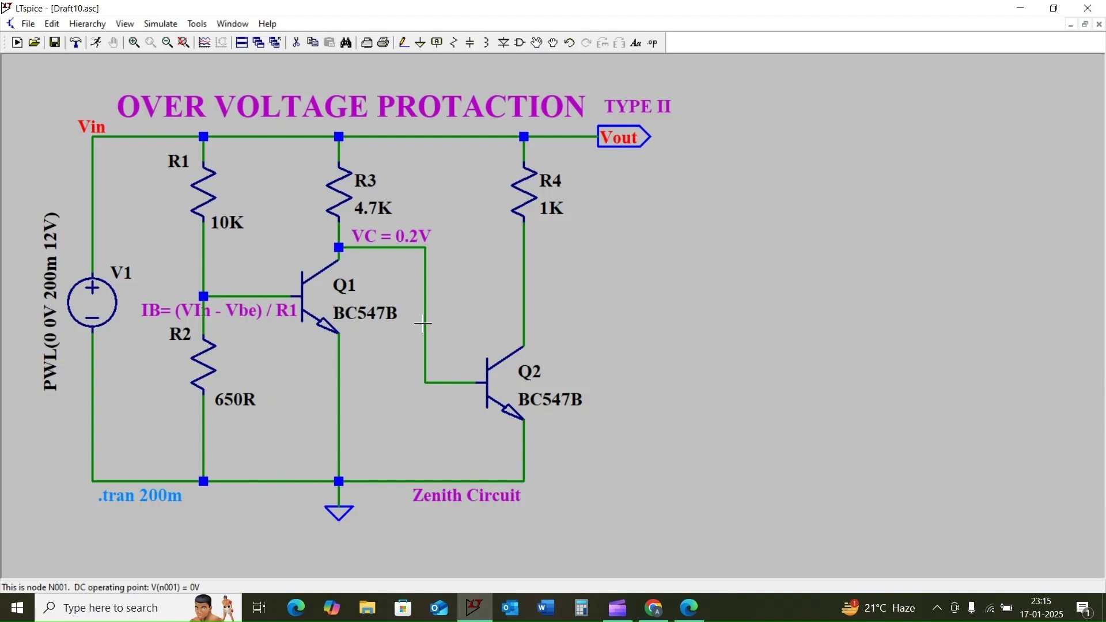
mouse_move(339, 409)
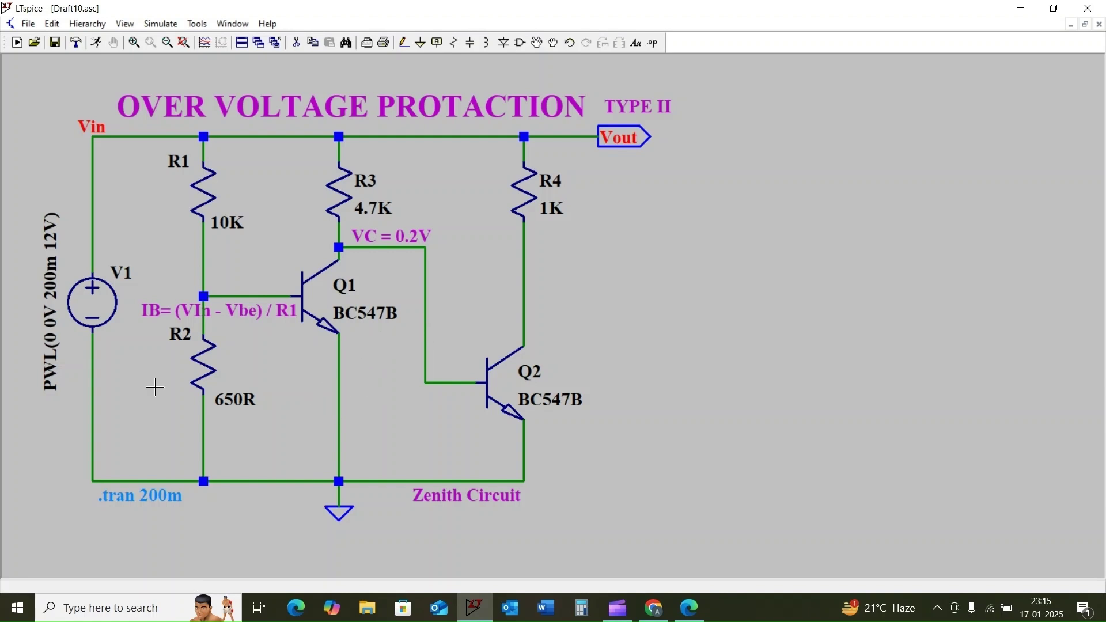
mouse_move(79, 292)
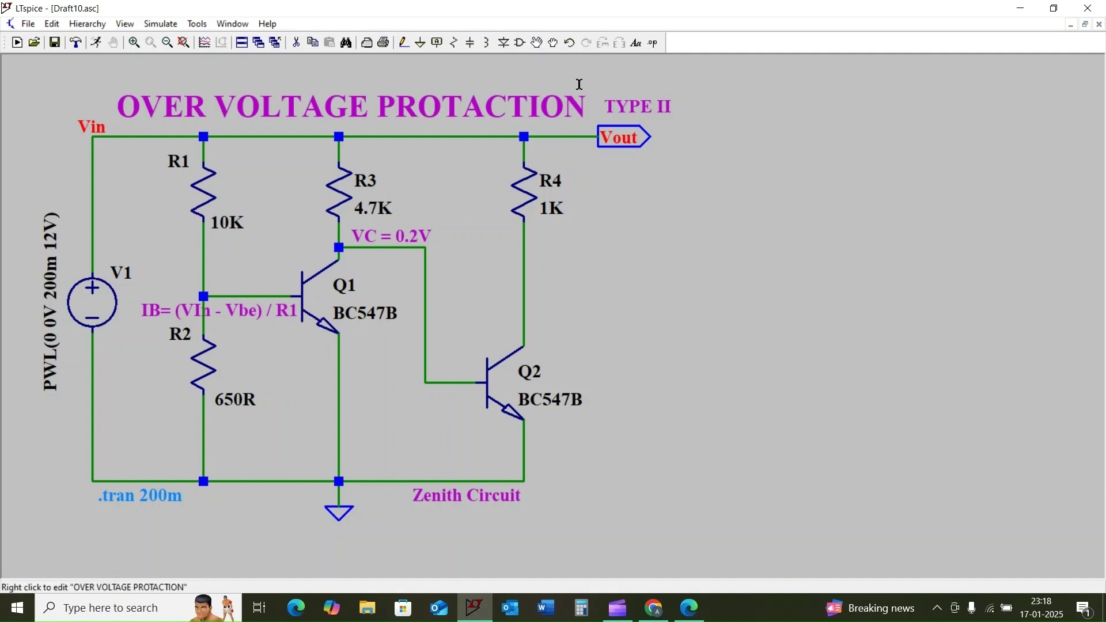
left_click(634, 43)
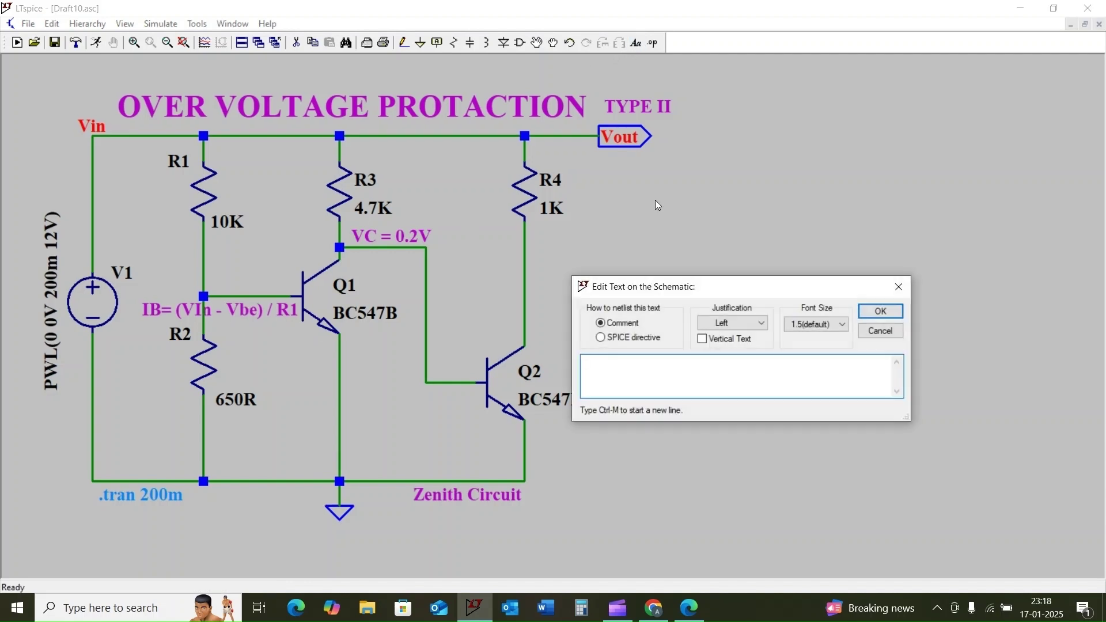
type("VBE =0.7V")
left_click(878, 317)
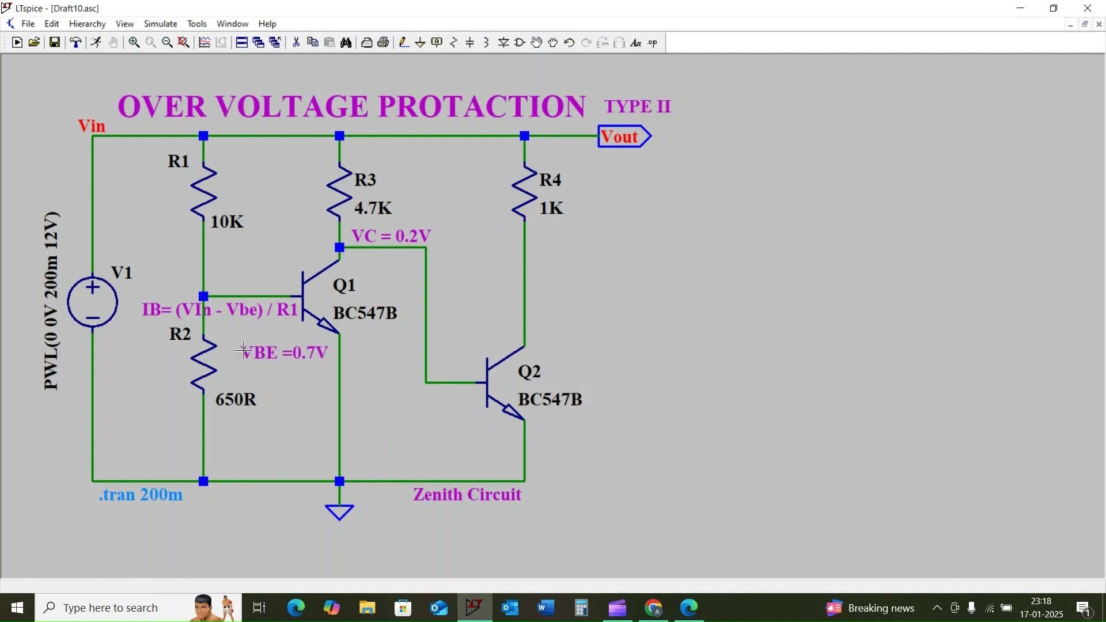
left_click(243, 350)
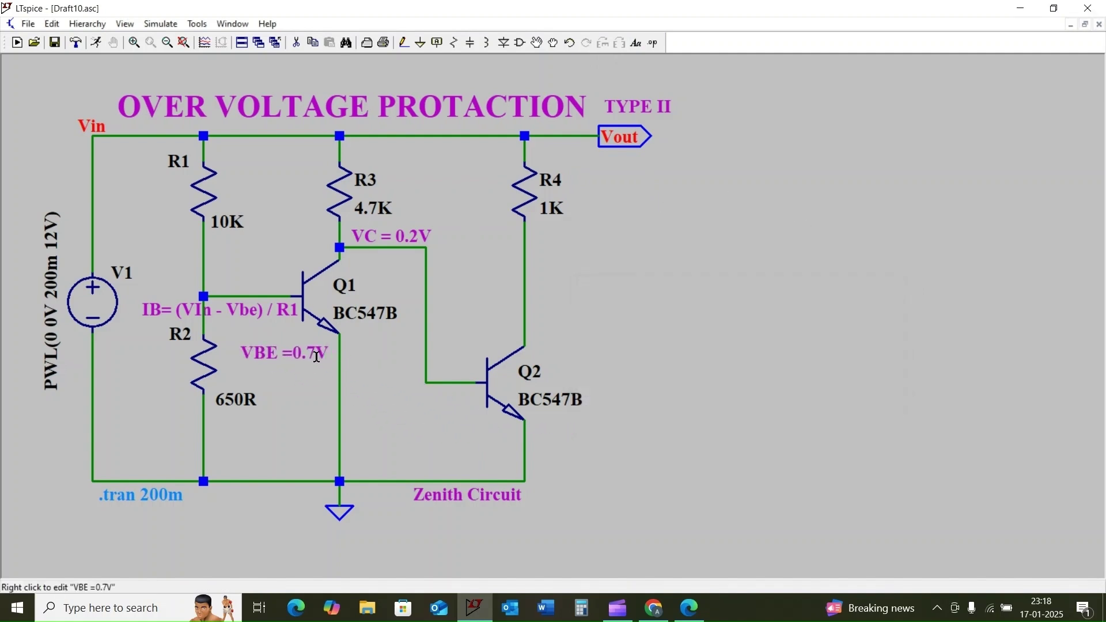
Step: Copy the VBE =0.7V label to sit beside Q2's emitter
left_click(314, 44)
left_click(282, 358)
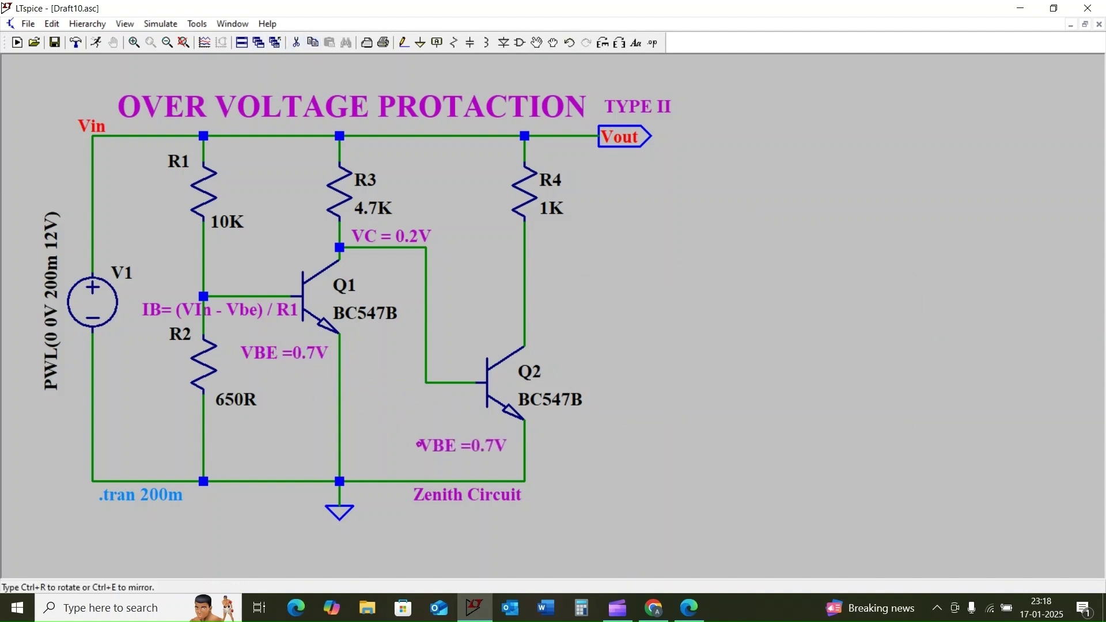
left_click(419, 439)
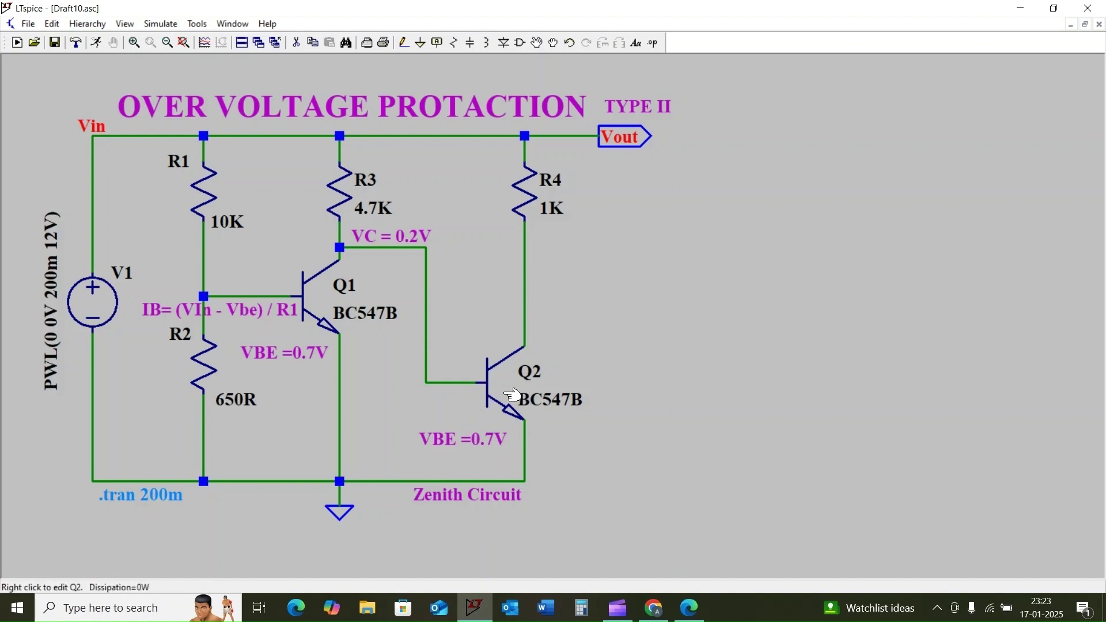
Step: Add the comment 'When VB < VBE --> Q2 OFF' to the right of Q2
type("tWhen VB <")
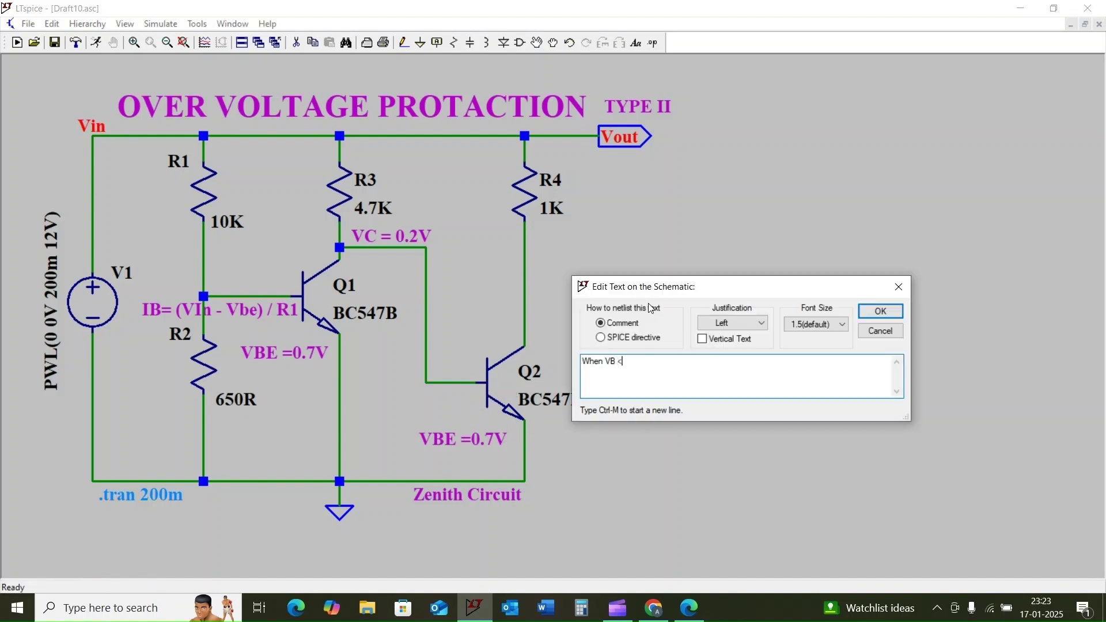
type(" VBE -->")
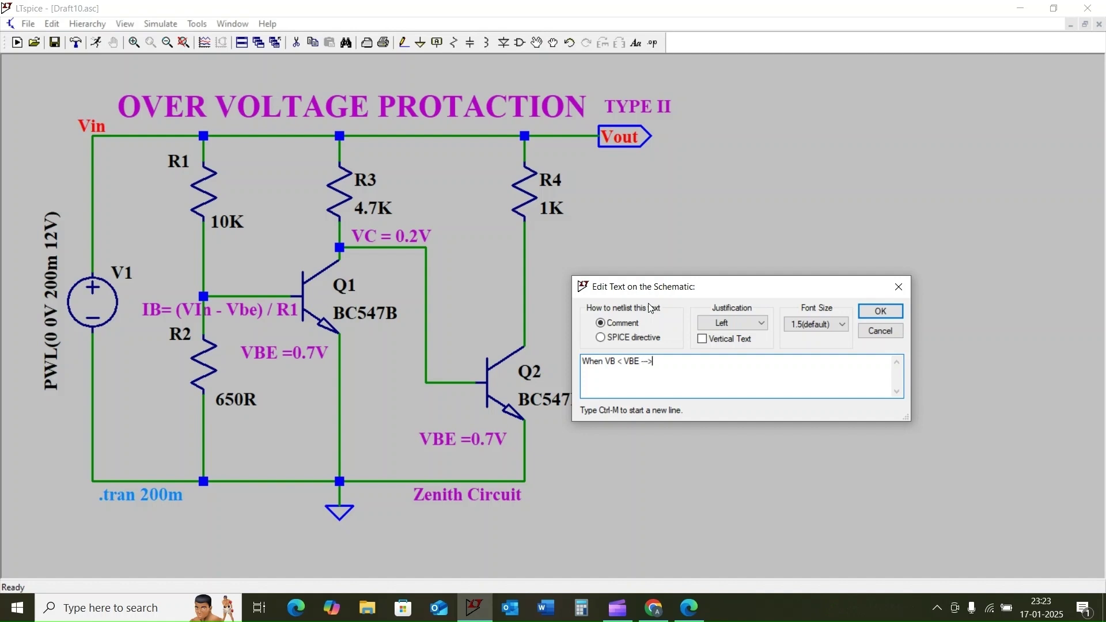
type(" Q2 ")
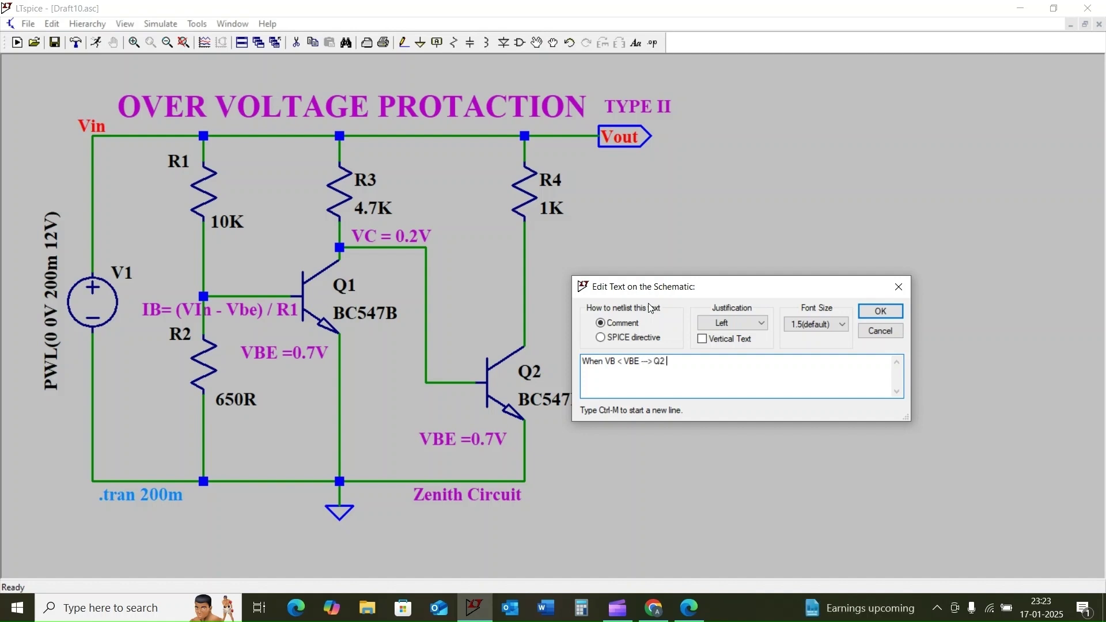
type("OFF")
key("Return")
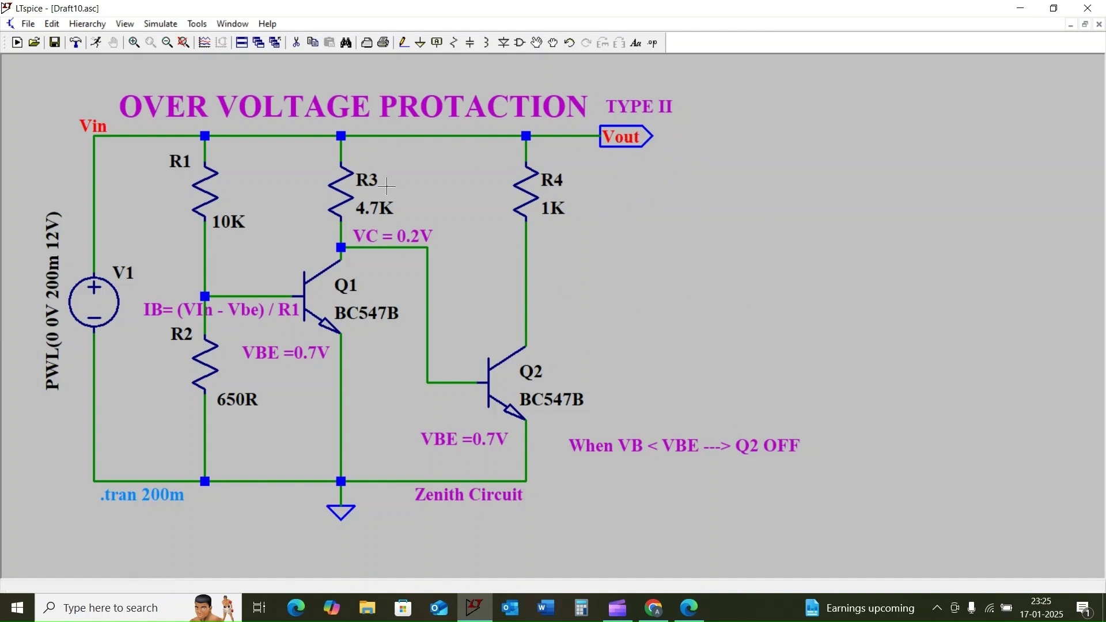
Step: Run the transient simulation and add I(R4) to the V(vout) plot with a cursor
left_click(98, 43)
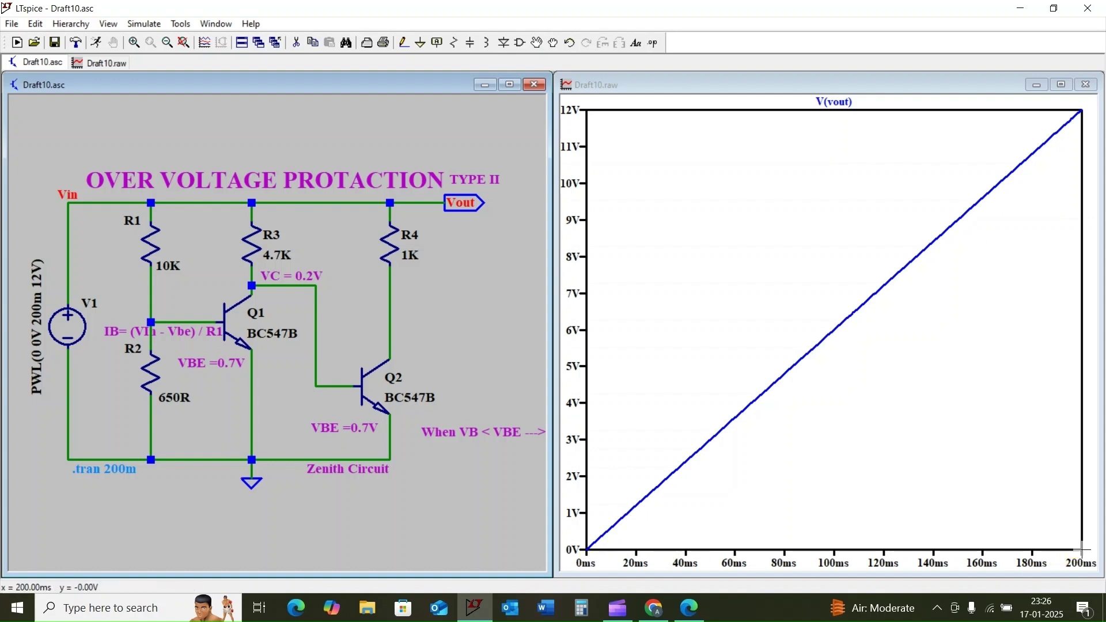
left_click(392, 241)
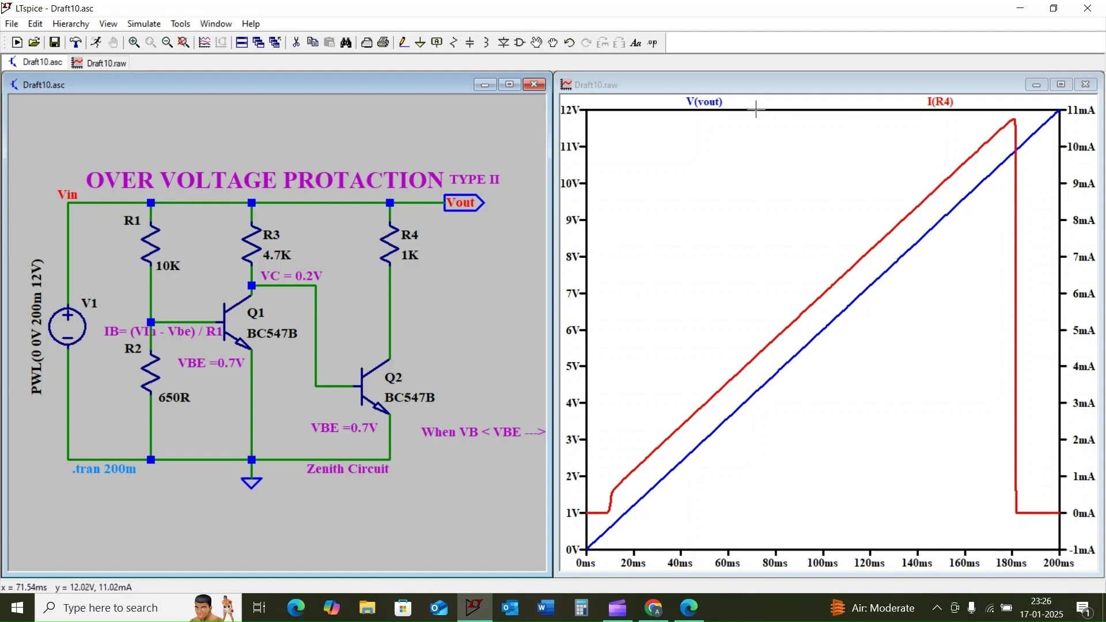
left_click(704, 101)
Step: Set Cursor 1 on the I(R4) cutoff at 181.39652 ms and zoom to 168–198 ms
left_click_drag(1018, 181, 1016, 181)
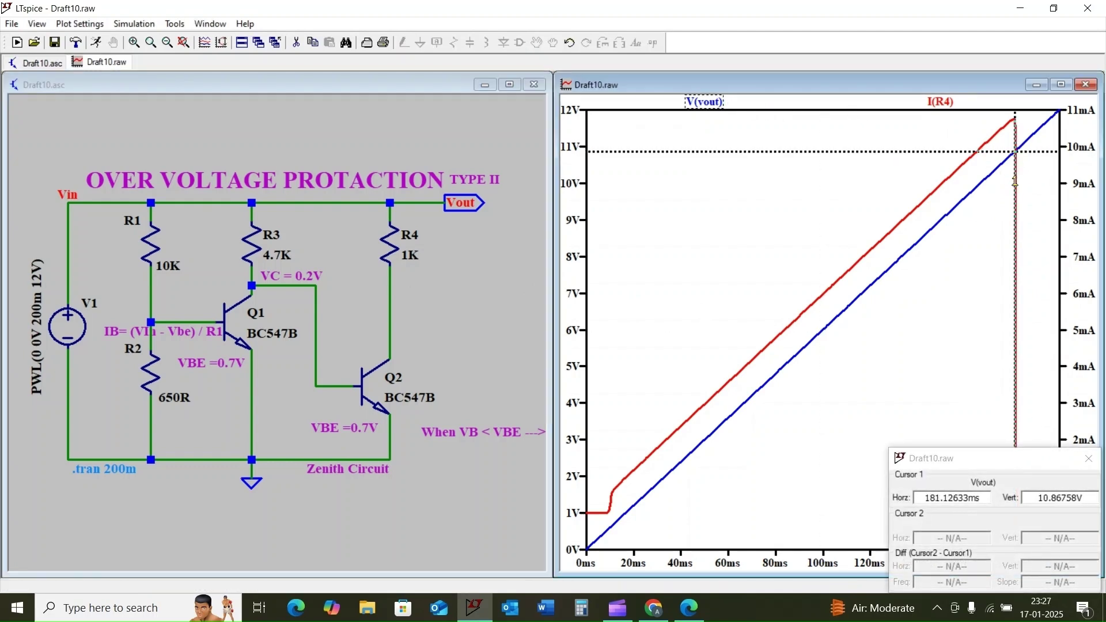
left_click_drag(985, 128, 1059, 217)
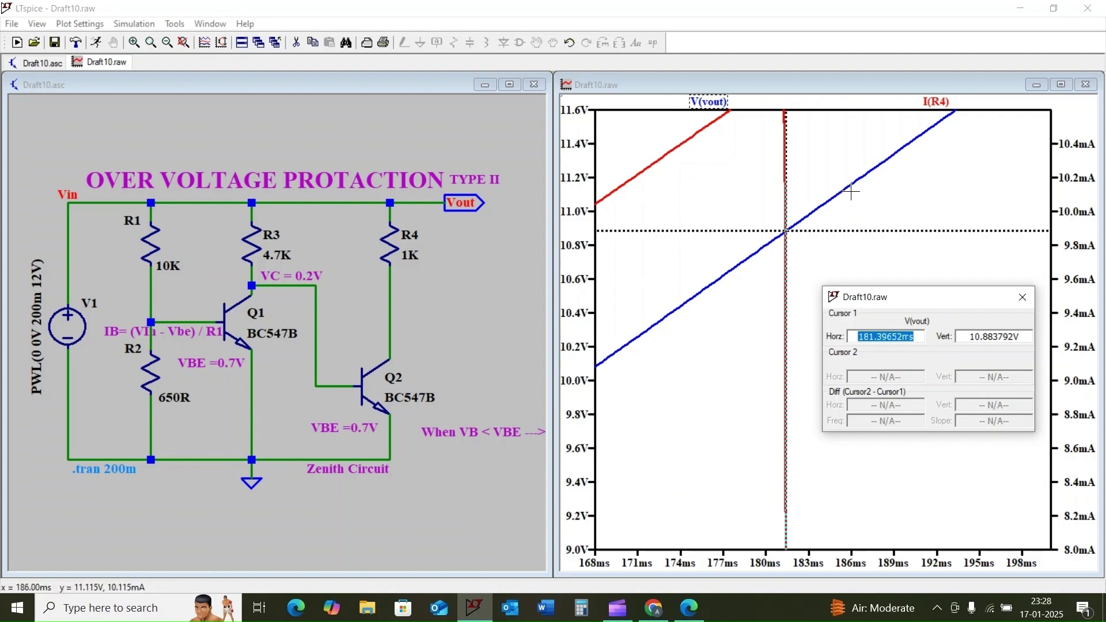
Step: Change R1's resistance to 10.5K and re-run the simulation
right_click(155, 247)
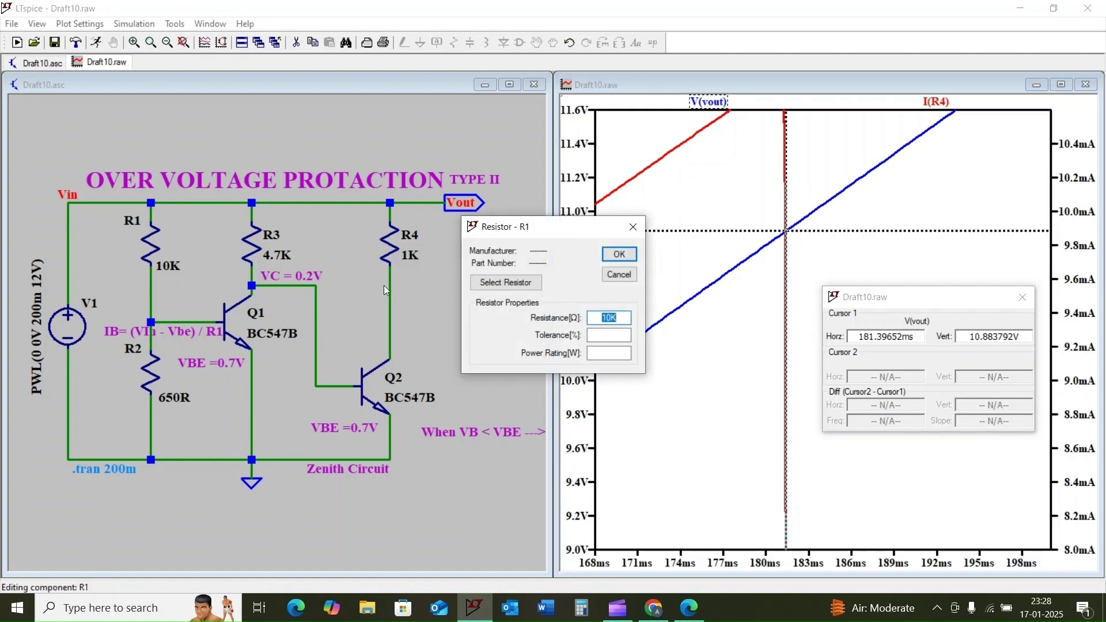
type("10.5K")
left_click(622, 260)
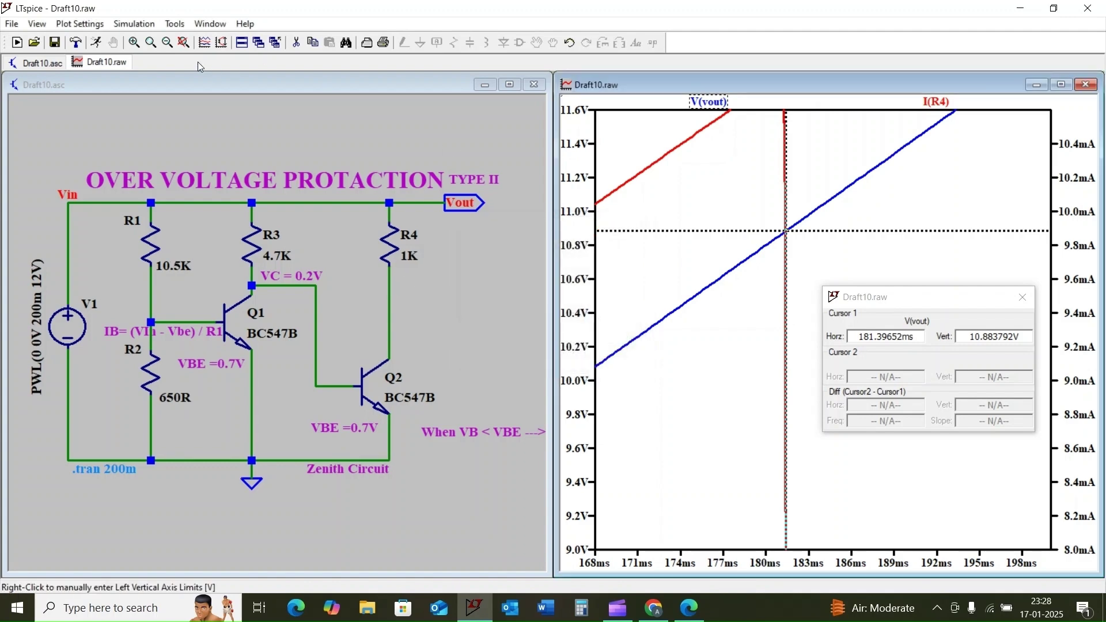
left_click(97, 43)
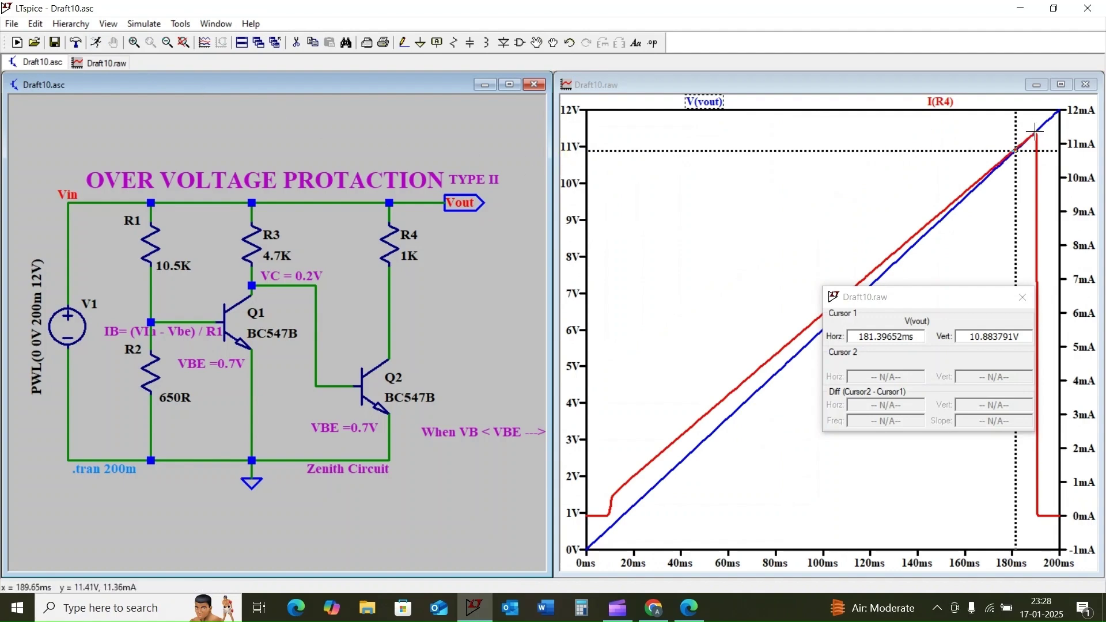
Step: Zoom near the new cutoff and place Cursor 2 at 190.08531 ms, reading 11.405118 V
left_click_drag(1023, 121, 1049, 168)
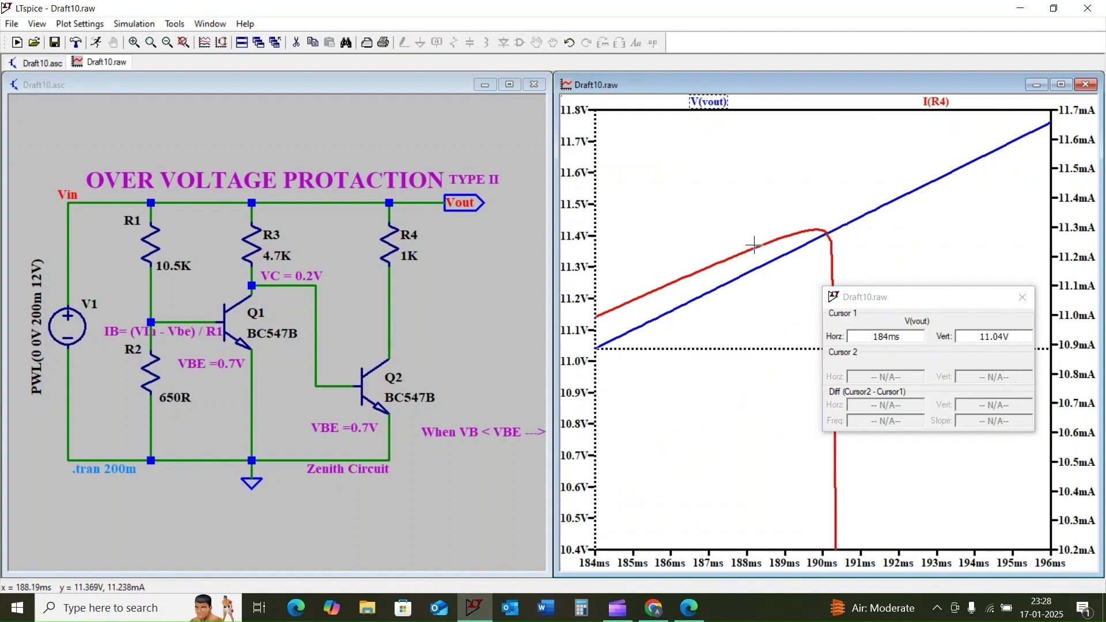
left_click(709, 101)
key("Right")
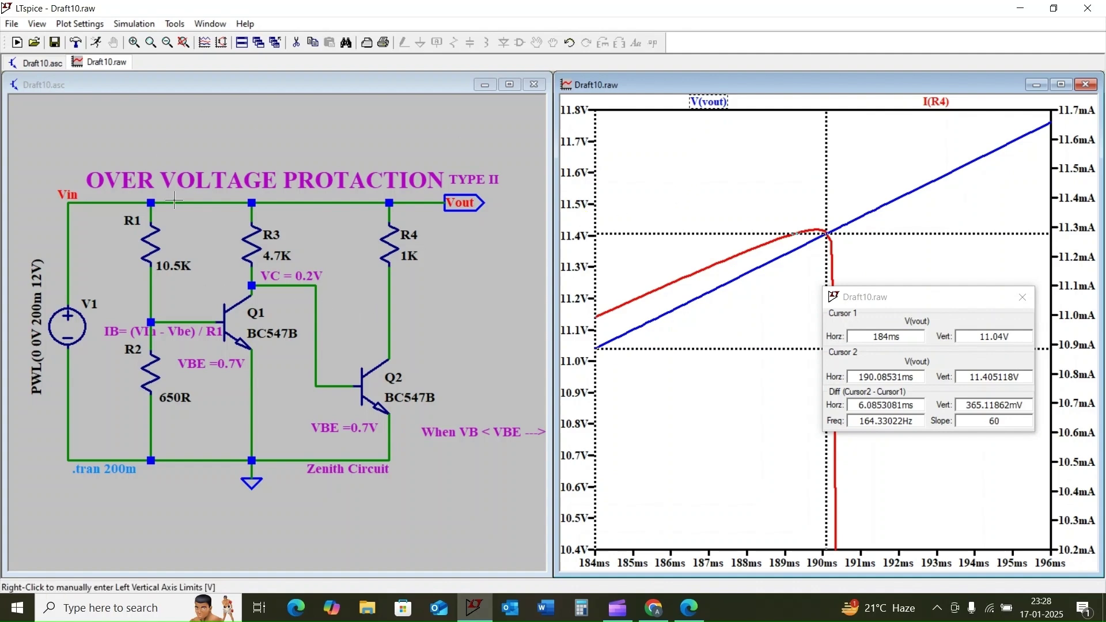
right_click(153, 245)
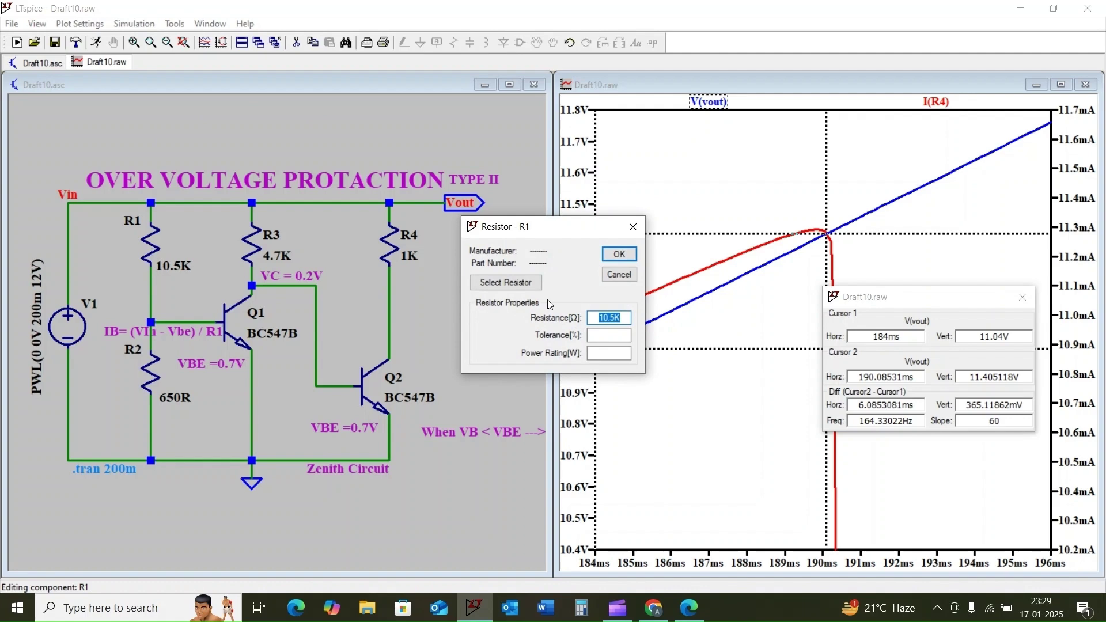
Step: Set R1 to 9K, re-simulate, and move Cursor 2 to the 163.47 ms cutoff (9.8082193 V)
type("9K")
left_click(619, 254)
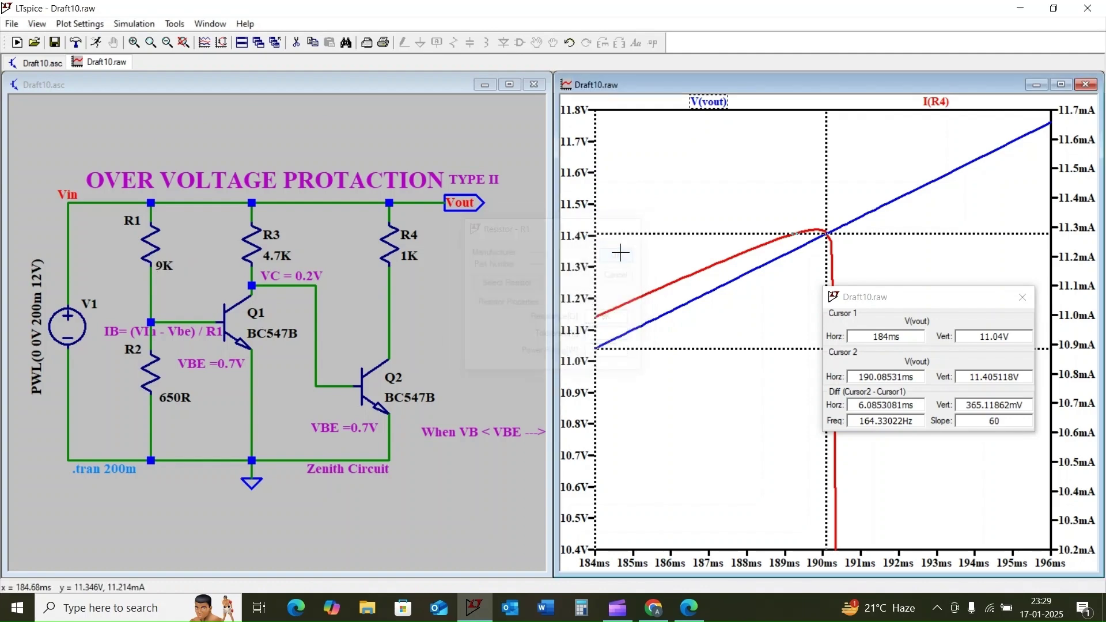
left_click(95, 44)
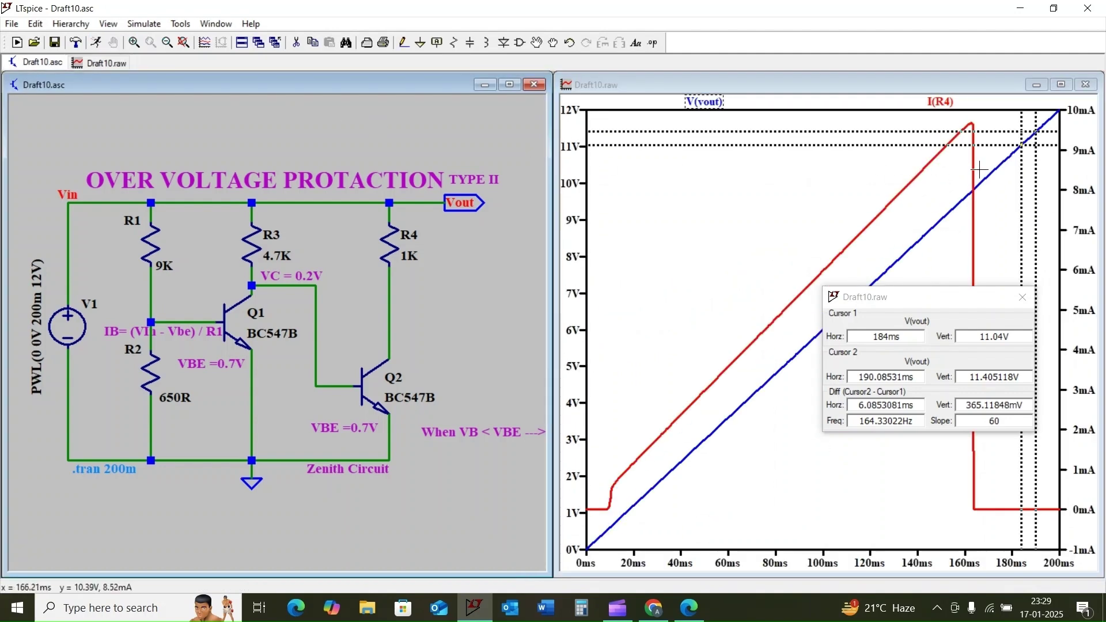
left_click(1008, 155)
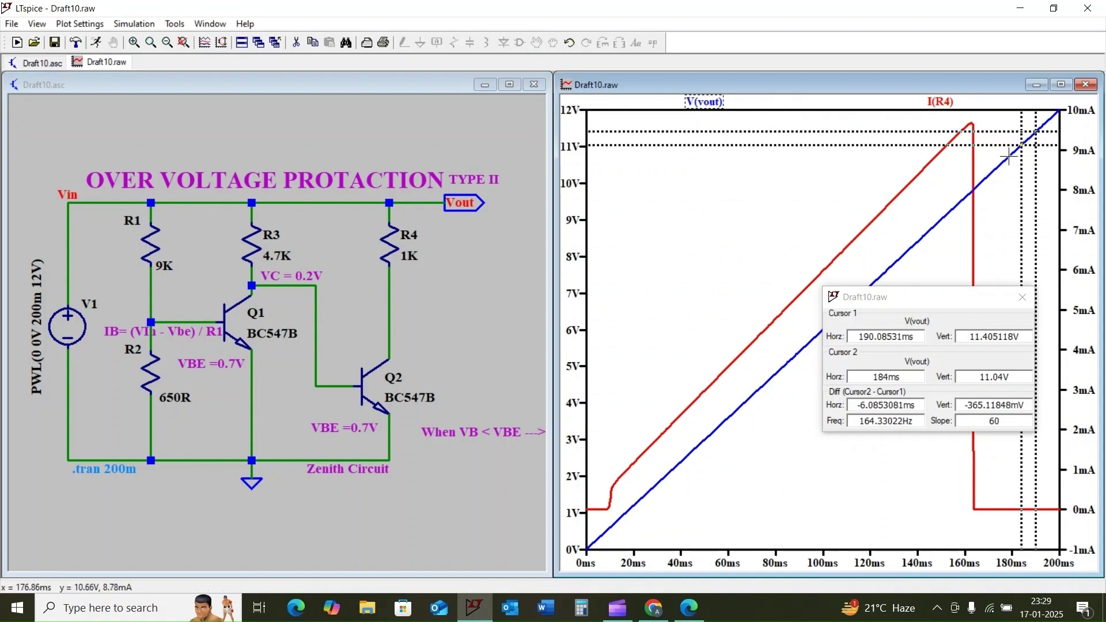
left_click_drag(1021, 144, 974, 144)
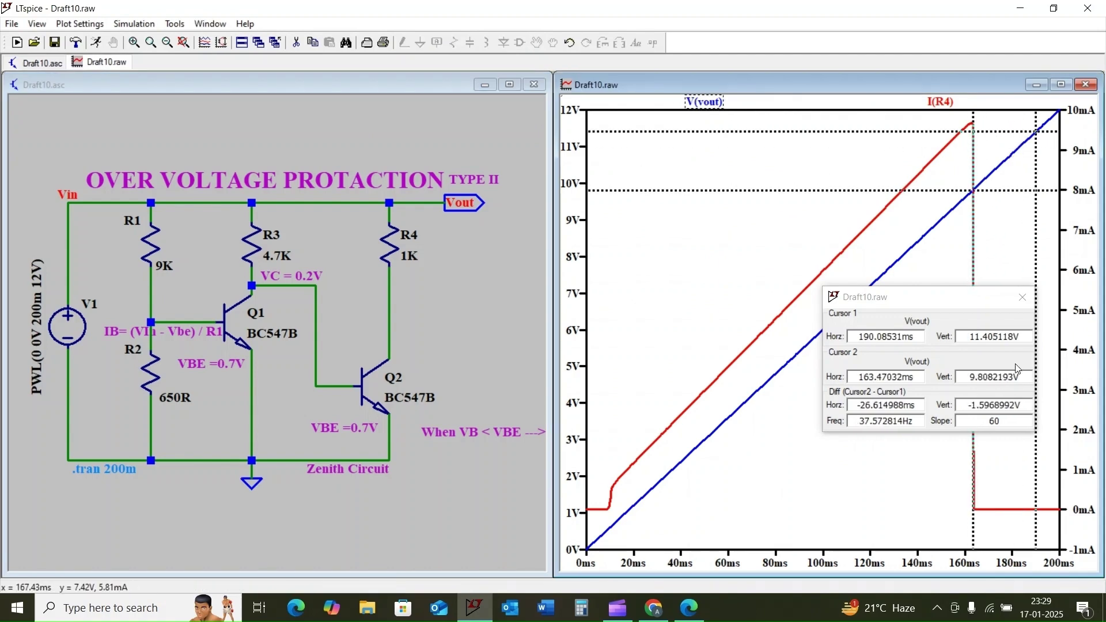